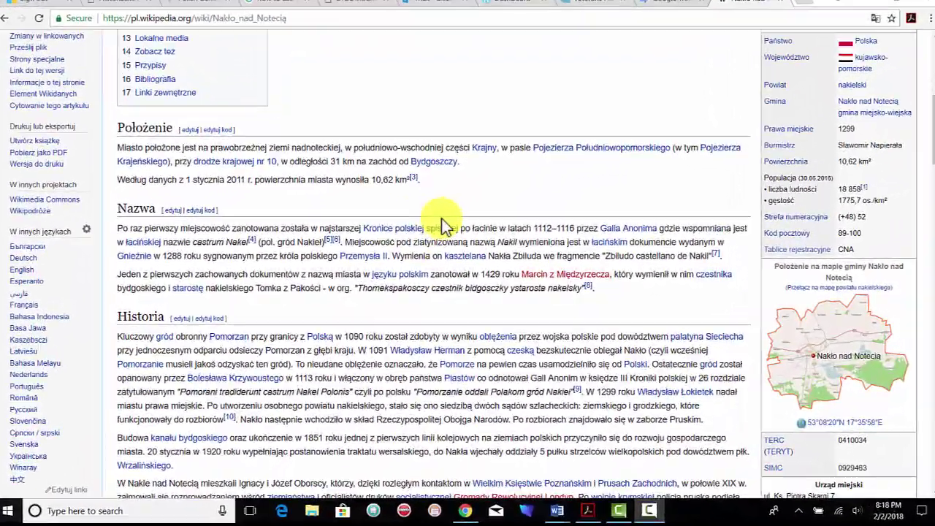
Step: Look over the Polish Wikipedia article on Nakło nad Notecią, from its history section back to the introduction
scroll(441, 217, "up", 2)
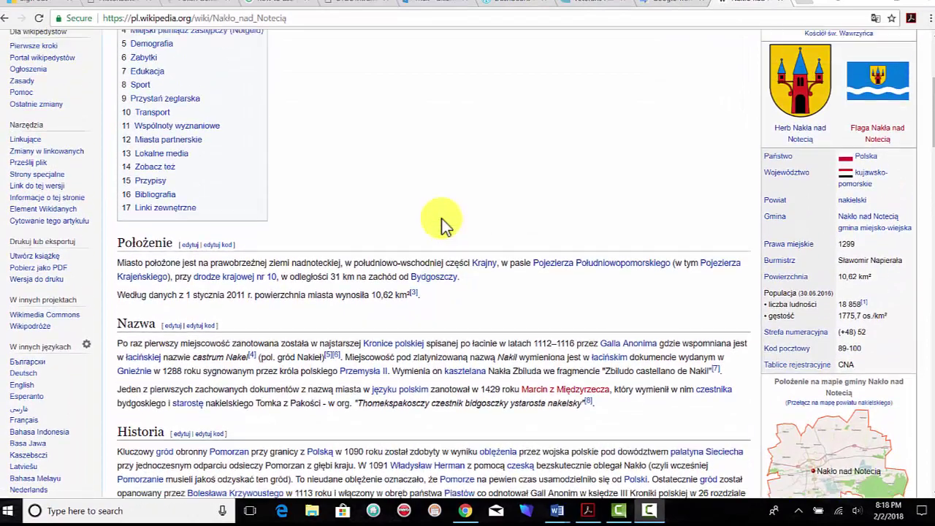
scroll(442, 218, "down", 2)
scroll(441, 224, "down", 1)
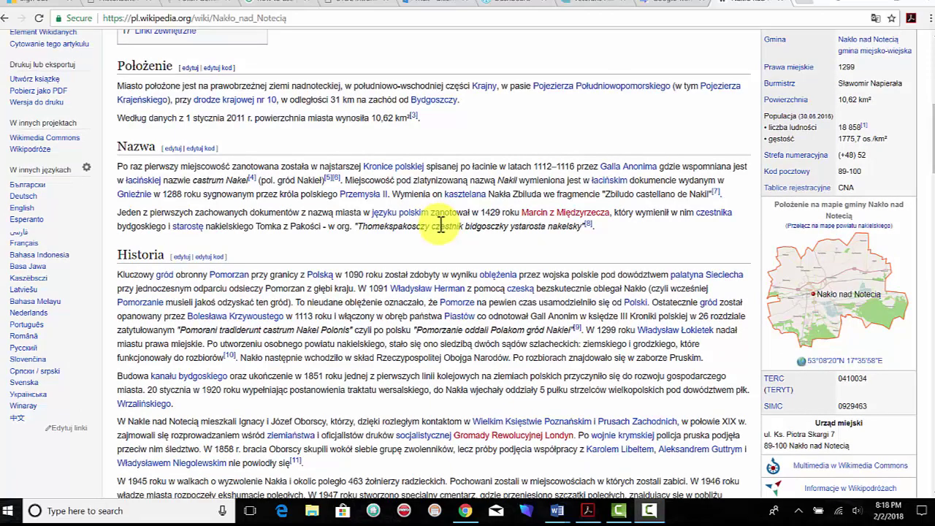
scroll(441, 225, "down", 1)
scroll(440, 226, "up", 1)
scroll(440, 223, "up", 1)
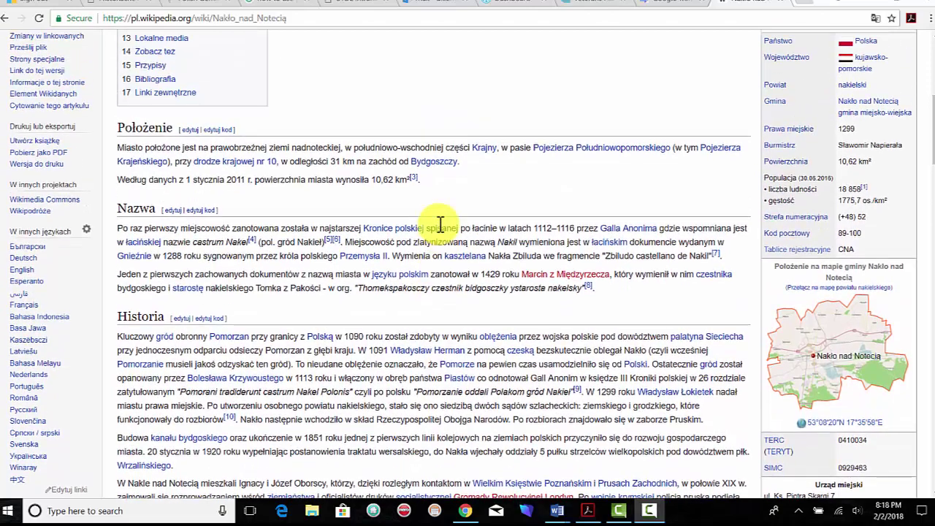
scroll(438, 225, "up", 1)
scroll(440, 227, "up", 2)
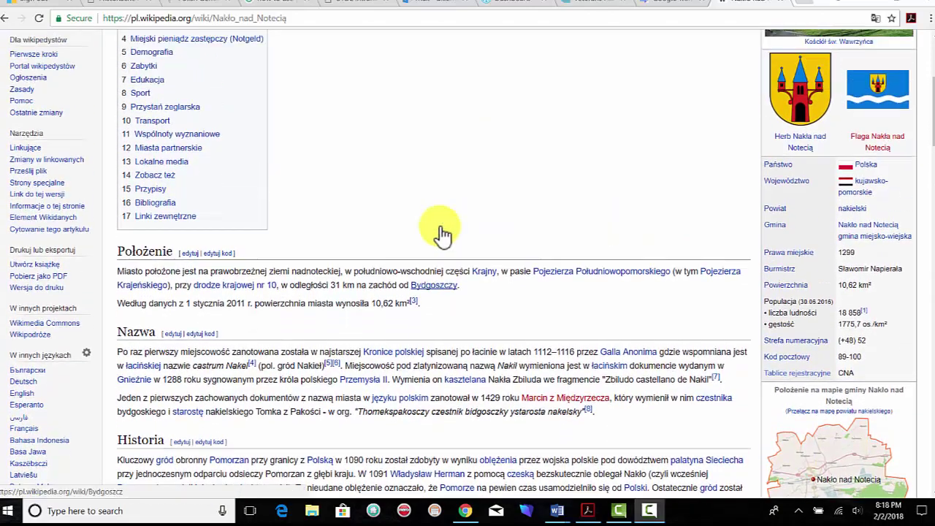
scroll(441, 232, "up", 1)
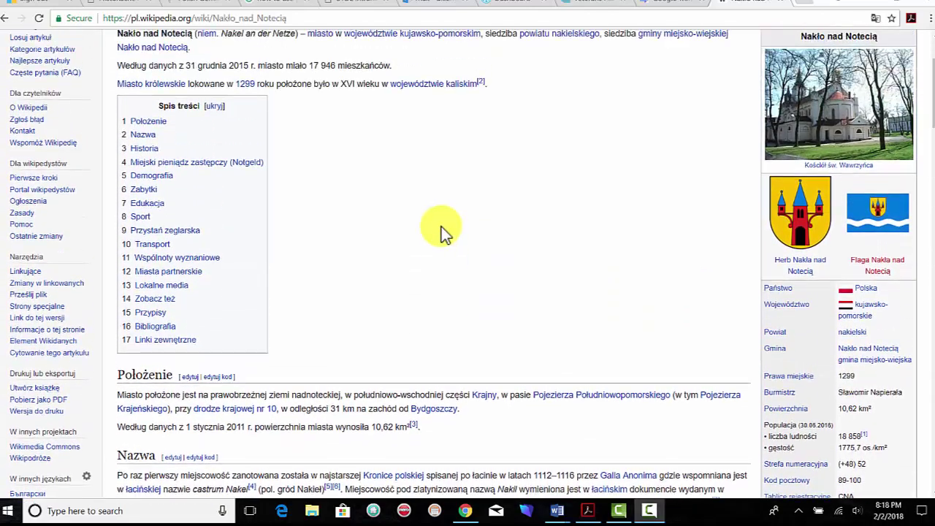
scroll(442, 232, "up", 1)
scroll(441, 233, "up", 1)
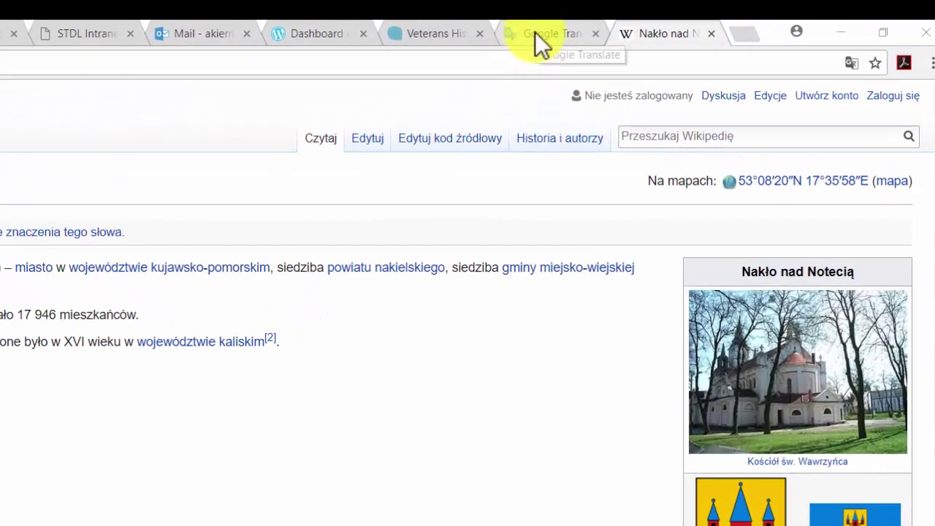
Step: Switch to Google Translate and look through the list of available source languages
left_click(535, 32)
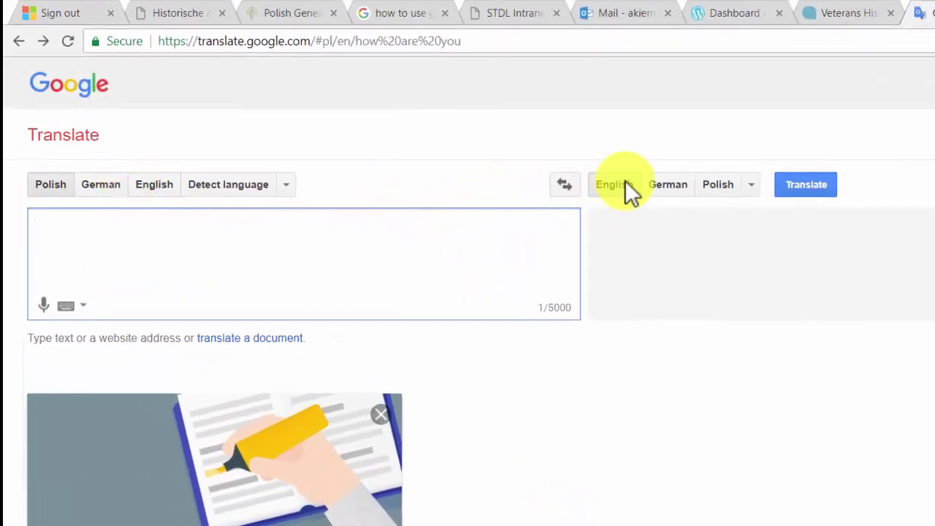
left_click(287, 185)
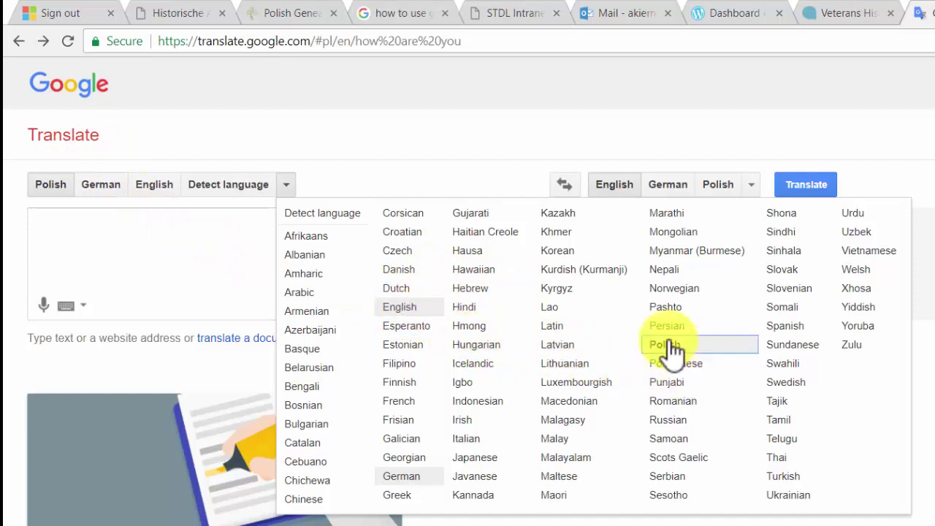
left_click(377, 144)
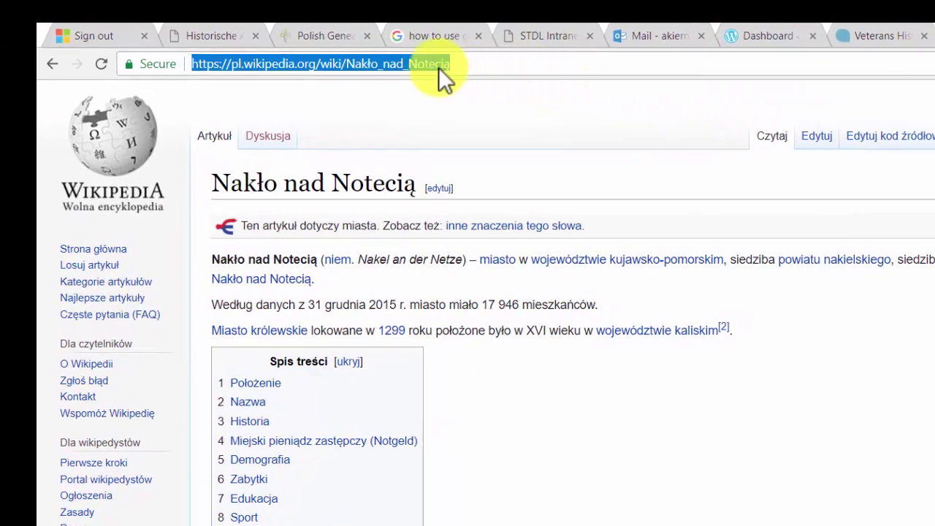
Step: Copy the web address of the Nakło nad Notecią article and translate the page from Polish to English in Google Translate
right_click(425, 65)
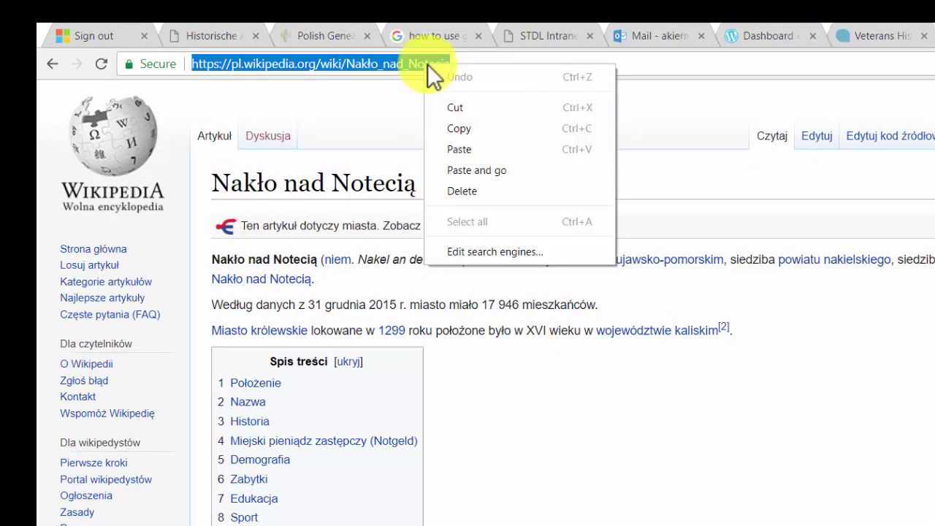
left_click(460, 130)
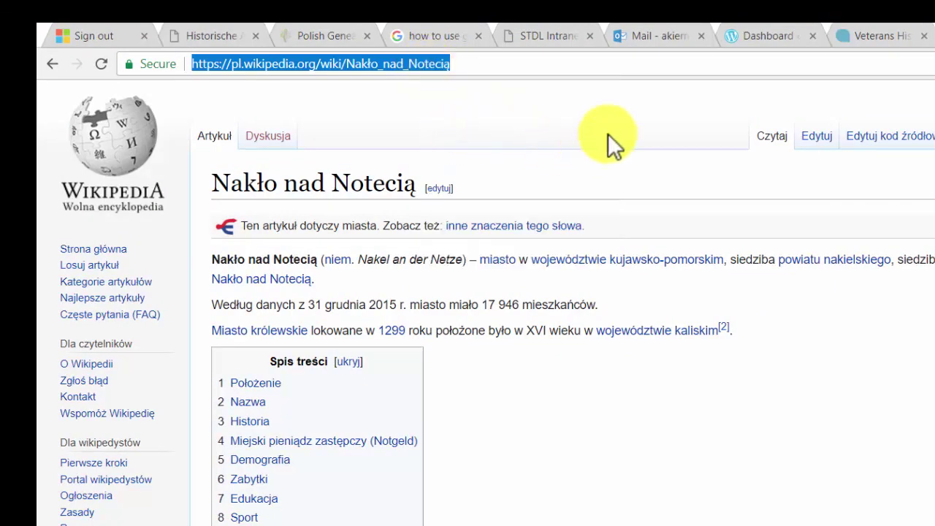
left_click(772, 21)
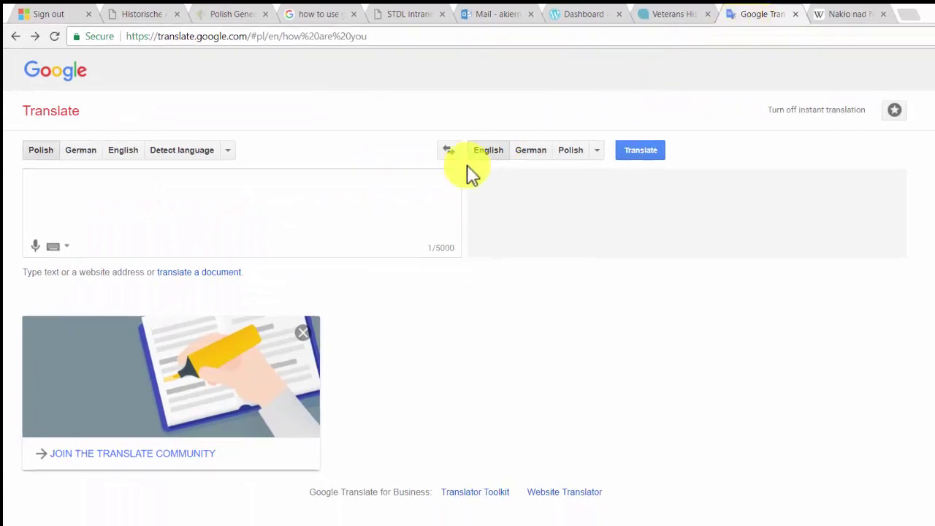
left_click(119, 184)
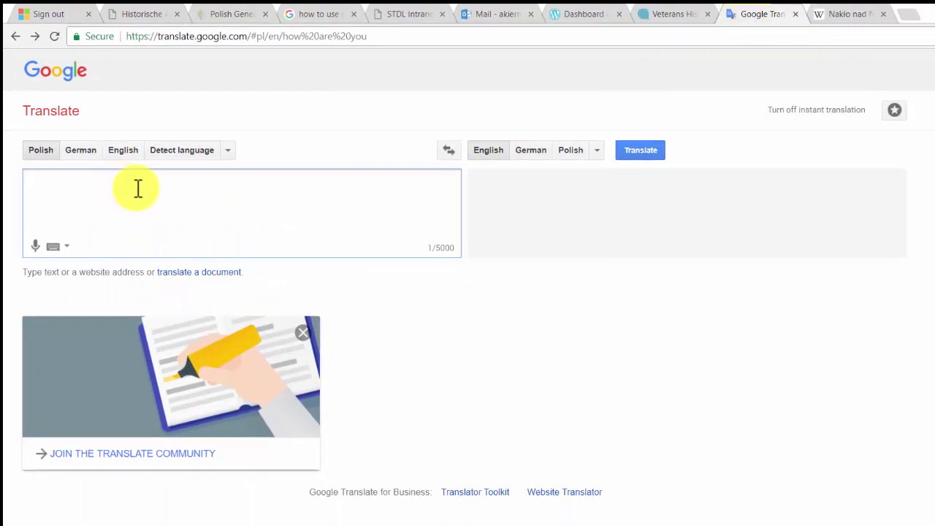
right_click(147, 188)
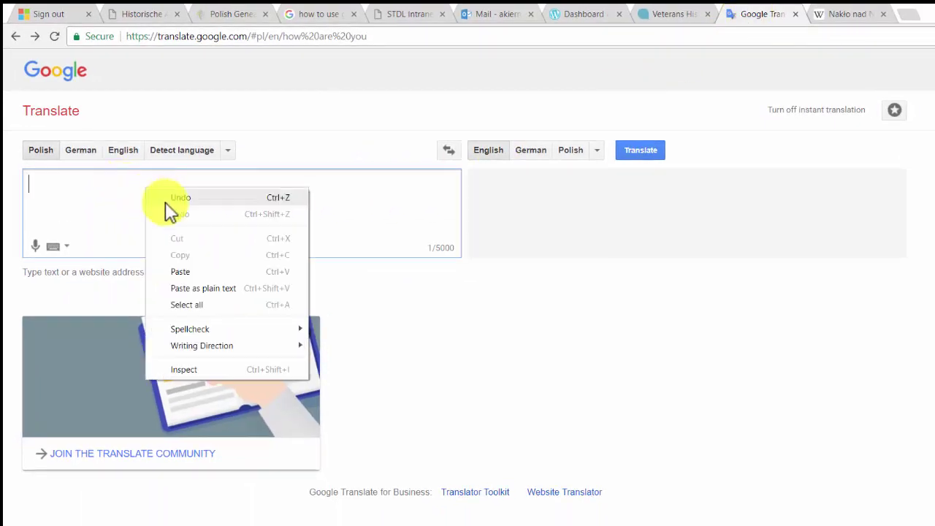
left_click(184, 268)
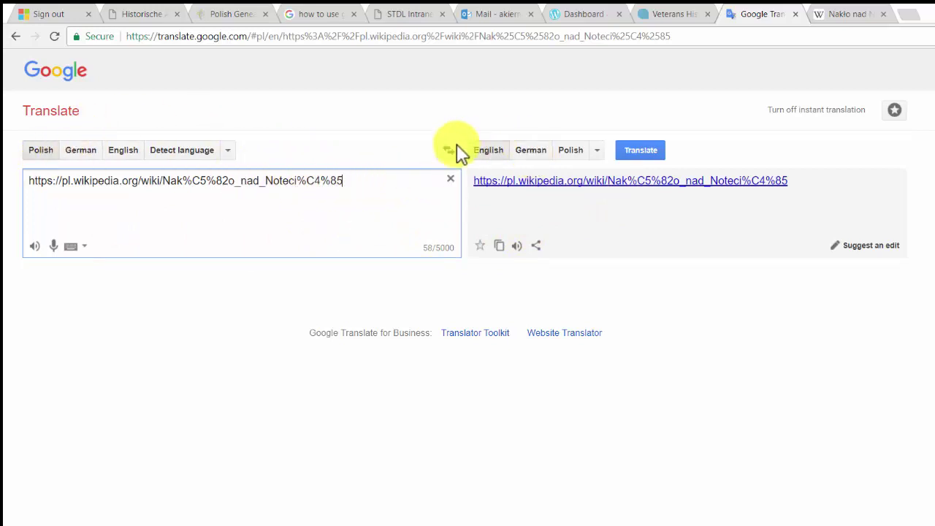
left_click(636, 150)
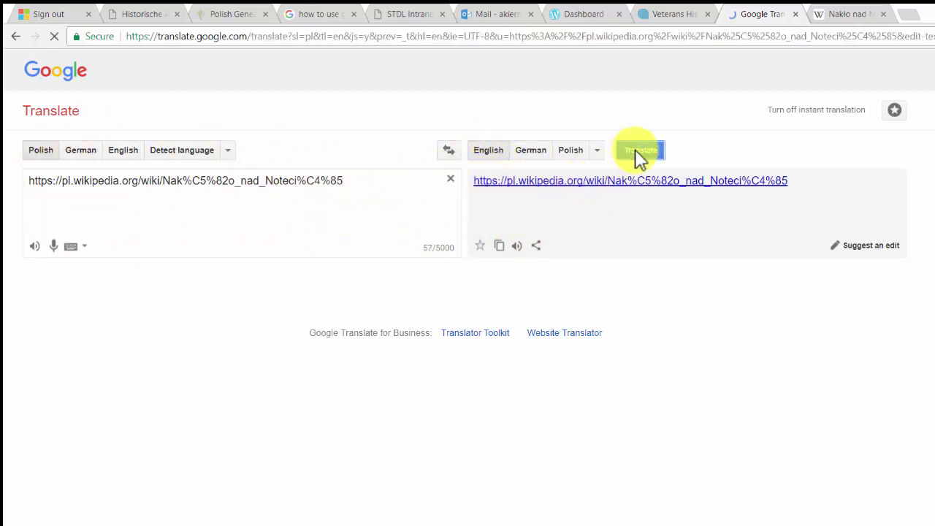
Step: Read through the English translation of the article, covering its Location, Name and History sections and its introduction
scroll(628, 256, "down", 3)
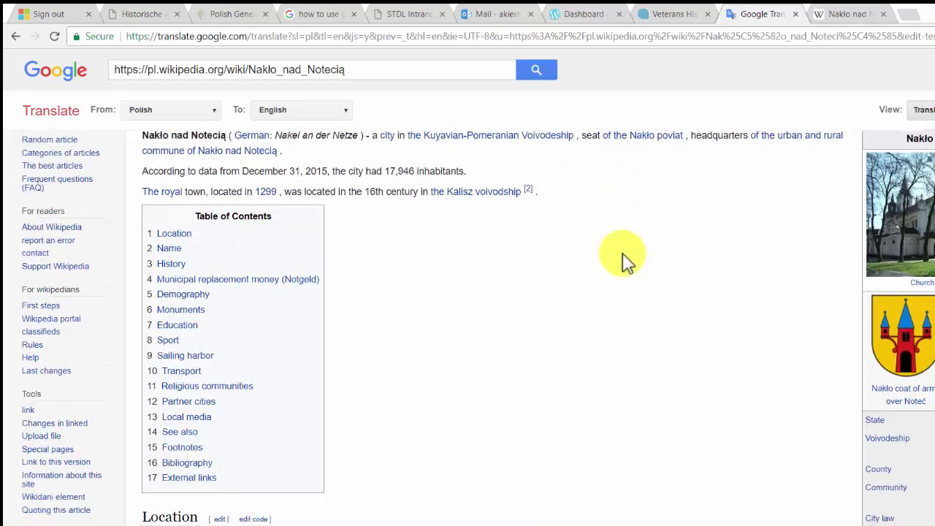
scroll(612, 260, "down", 3)
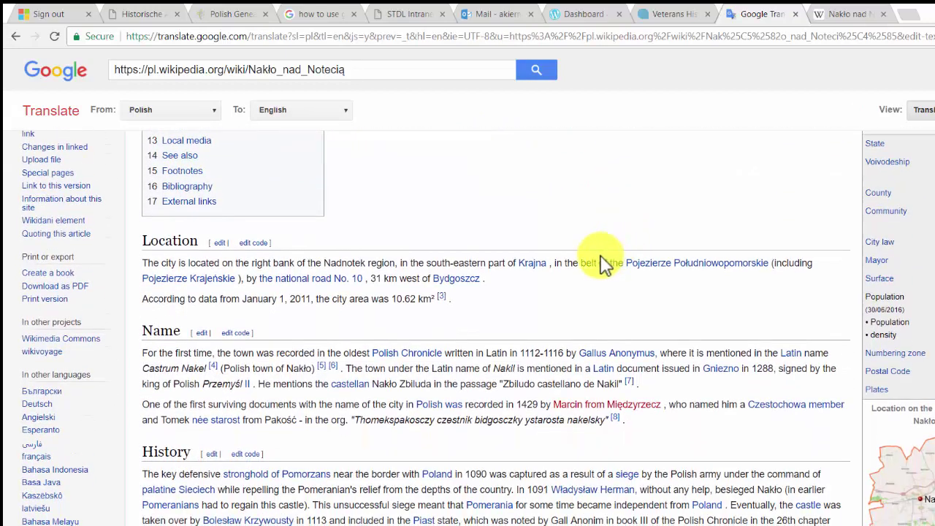
scroll(604, 265, "down", 1)
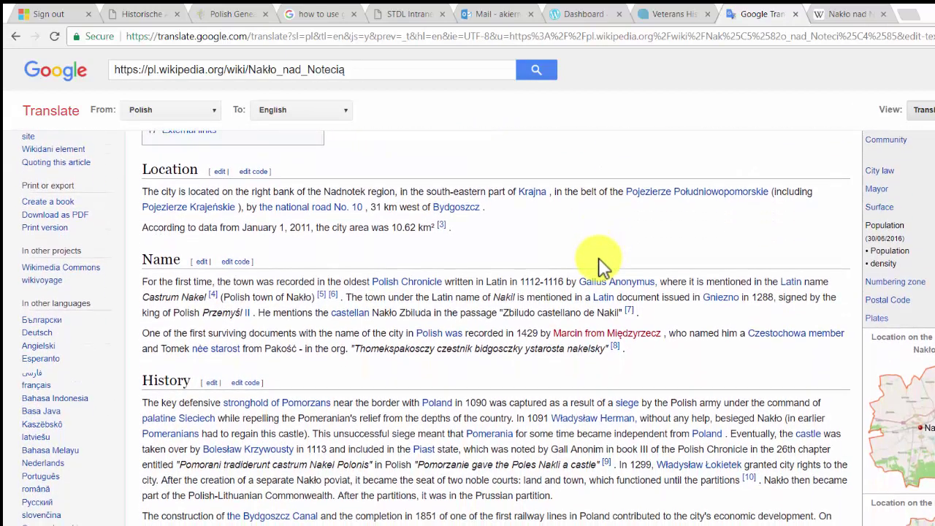
scroll(599, 263, "down", 1)
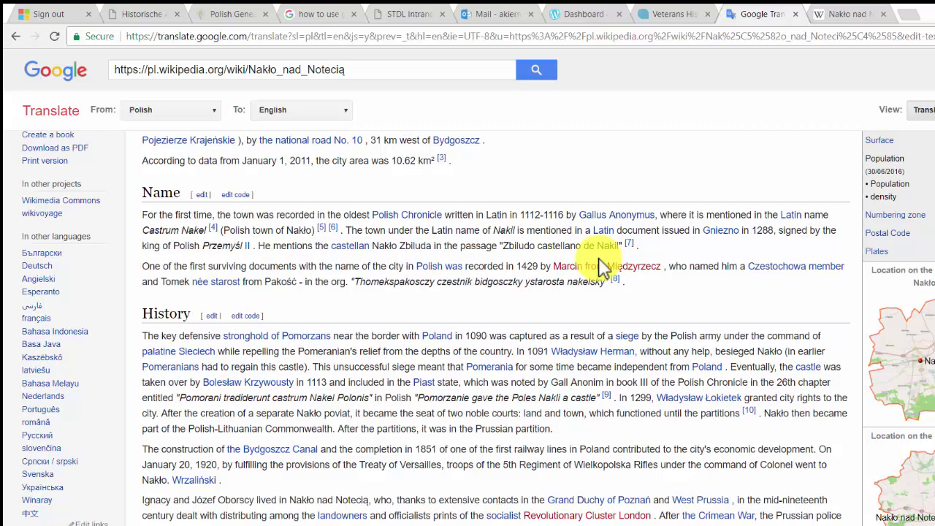
scroll(601, 263, "up", 3)
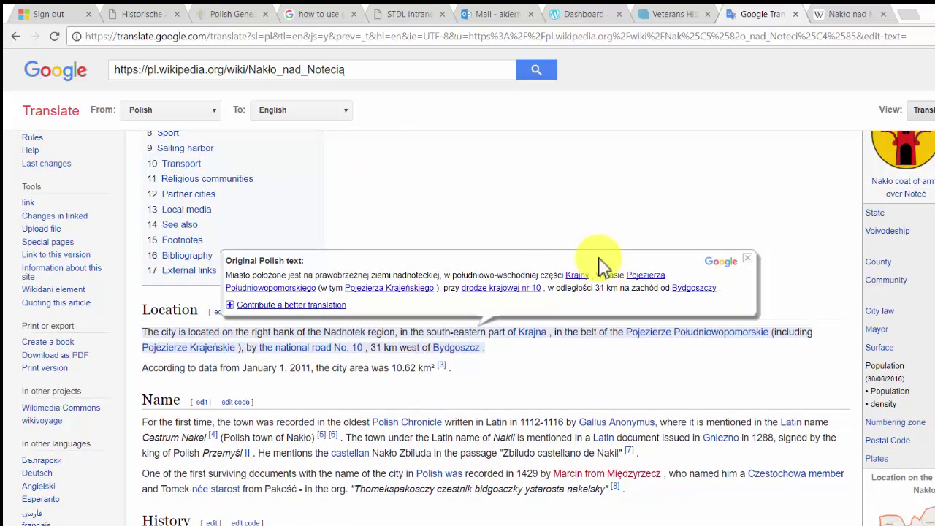
scroll(600, 263, "up", 1)
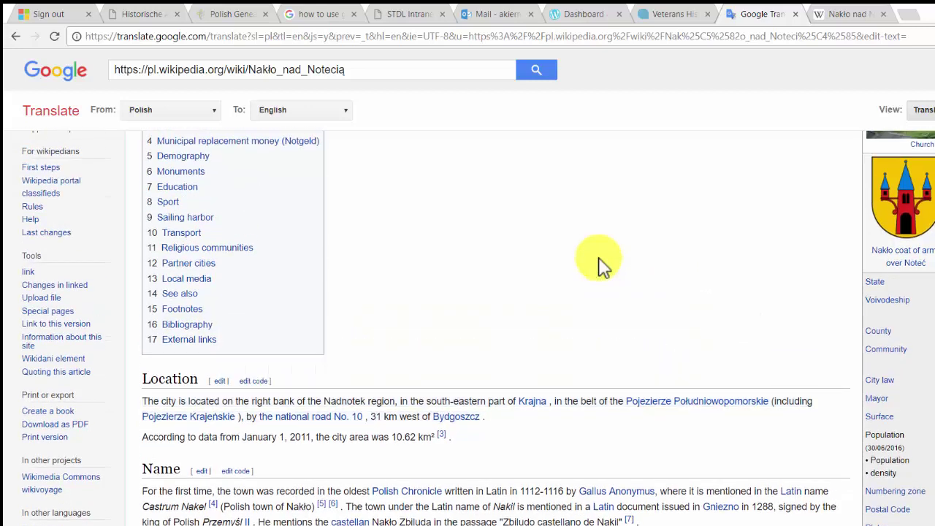
scroll(599, 263, "up", 3)
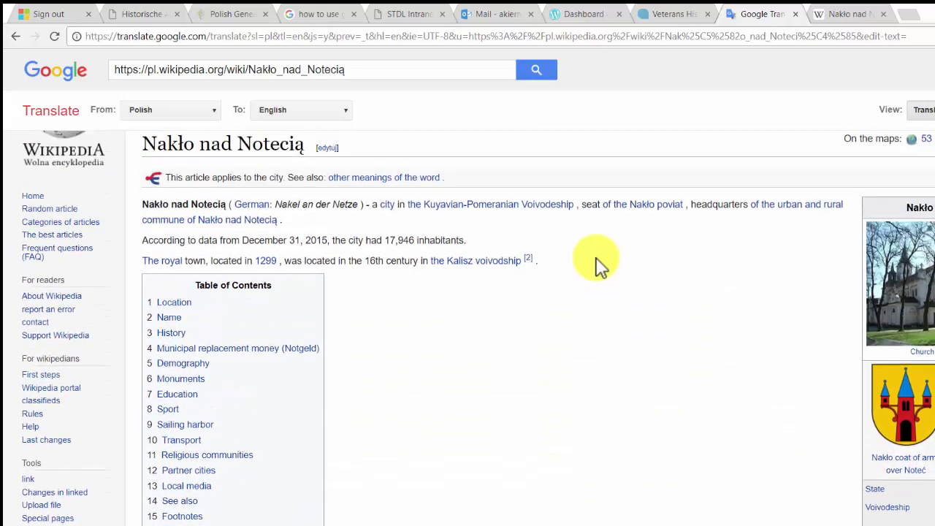
scroll(599, 263, "up", 1)
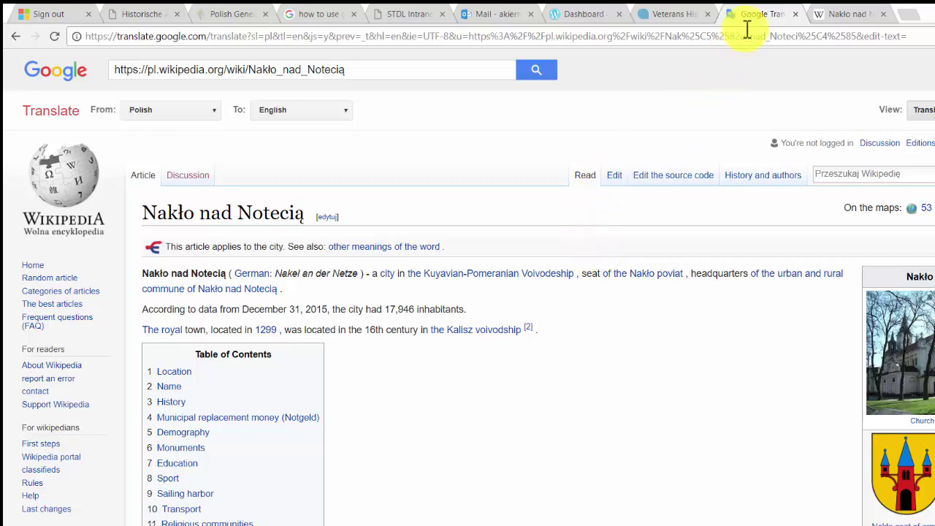
Step: Return to the text translator, clear the web address and translate the Polish word "matka" into English
left_click(15, 36)
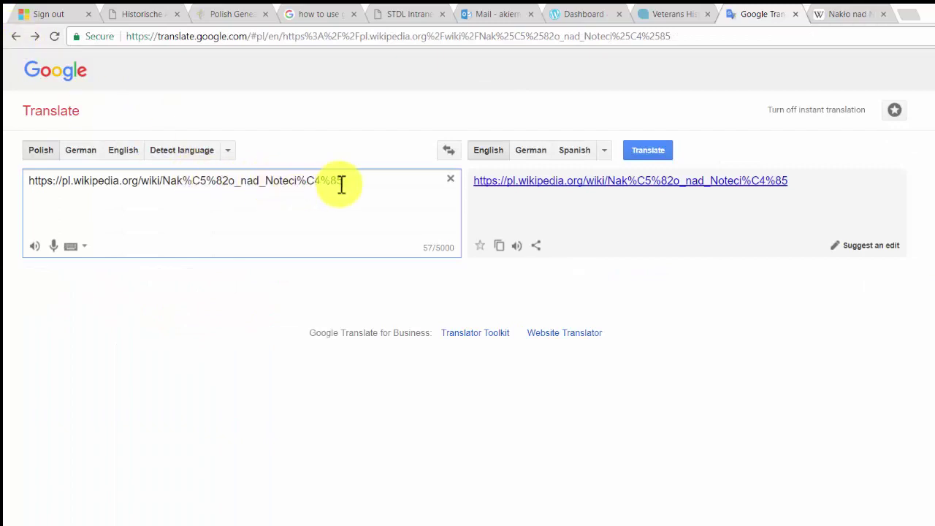
left_click_drag(330, 181, 41, 190)
key("BackSpace")
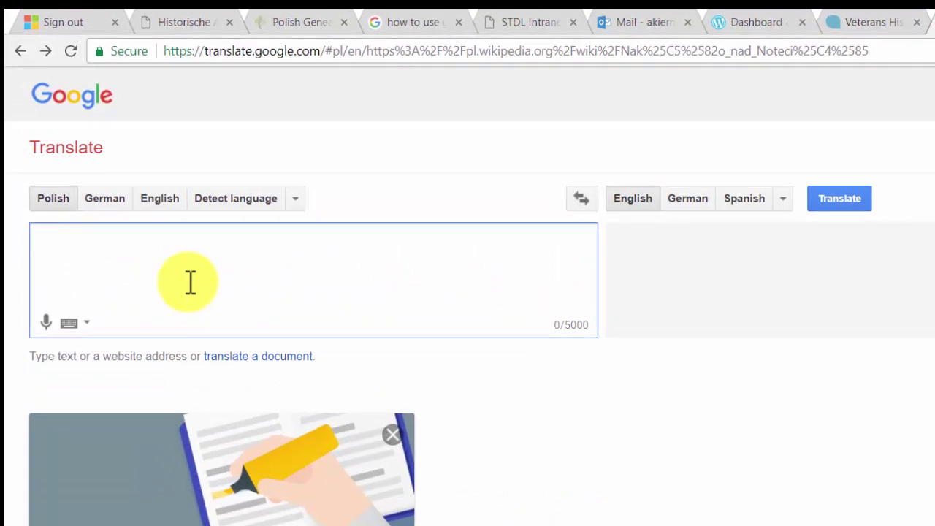
type("matka")
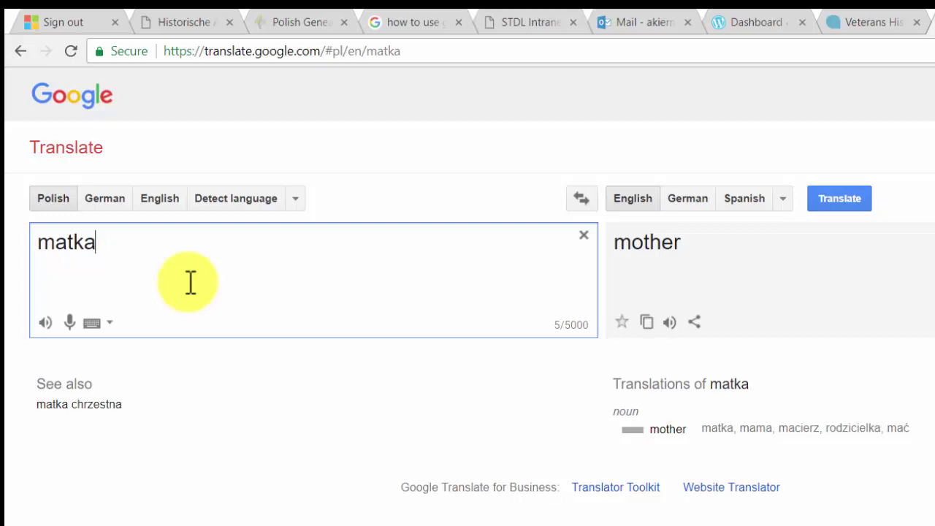
Step: Clear the word, change the translation direction to English to Polish, and enter "how are you" as the source text
key("BackSpace")
key("BackSpace")
key("BackSpace")
key("BackSpace")
key("BackSpace")
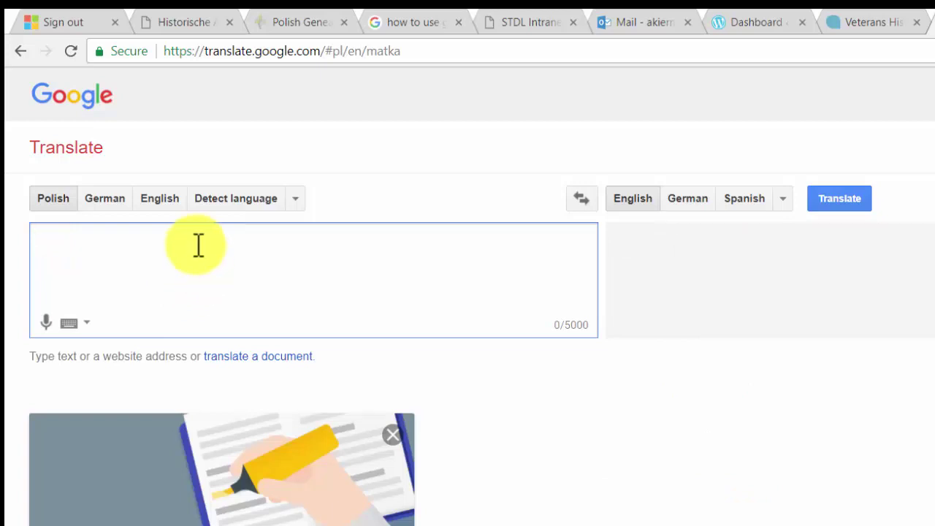
left_click(147, 198)
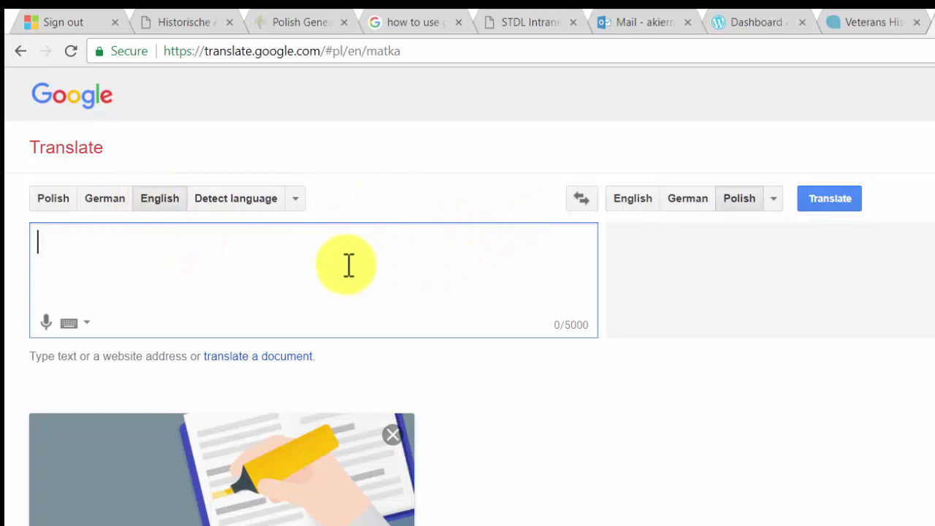
type("ho")
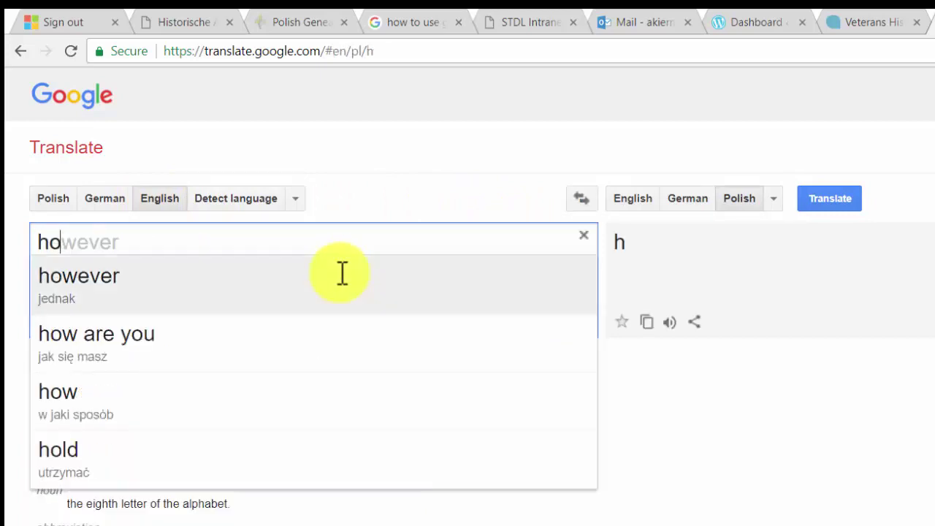
type("w are you")
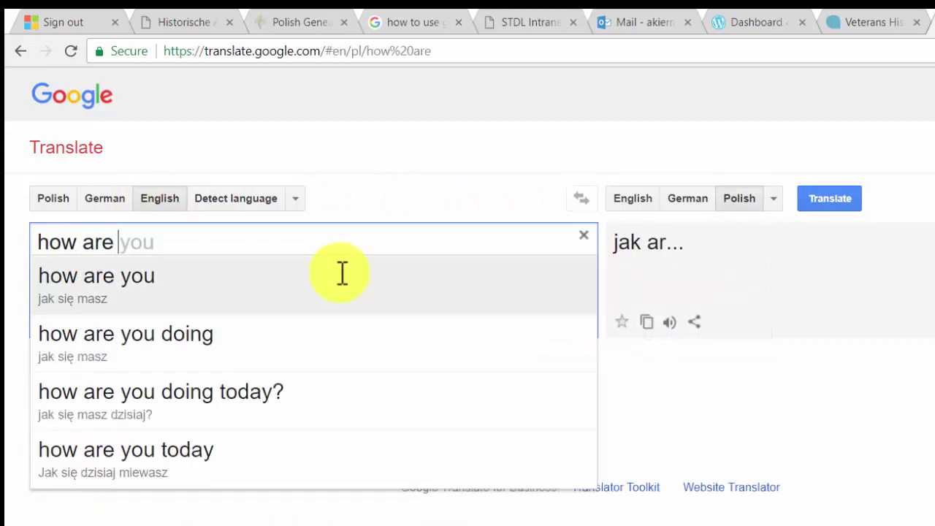